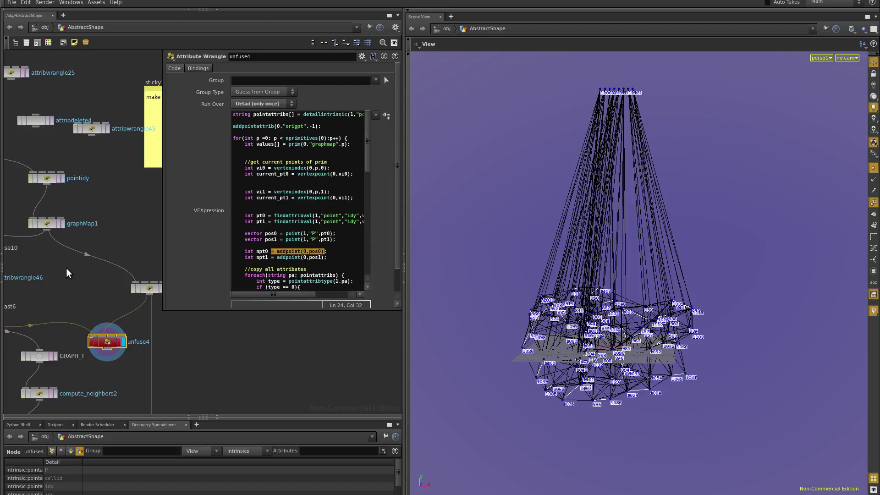
# Inspect the pointidy wrangle's VEX code and display its output in the viewport
pyautogui.moveTo(63, 295)
pyautogui.mouseDown(button='middle')
pyautogui.moveTo(69, 264)
pyautogui.moveTo(70, 281)
pyautogui.mouseUp(button='middle')
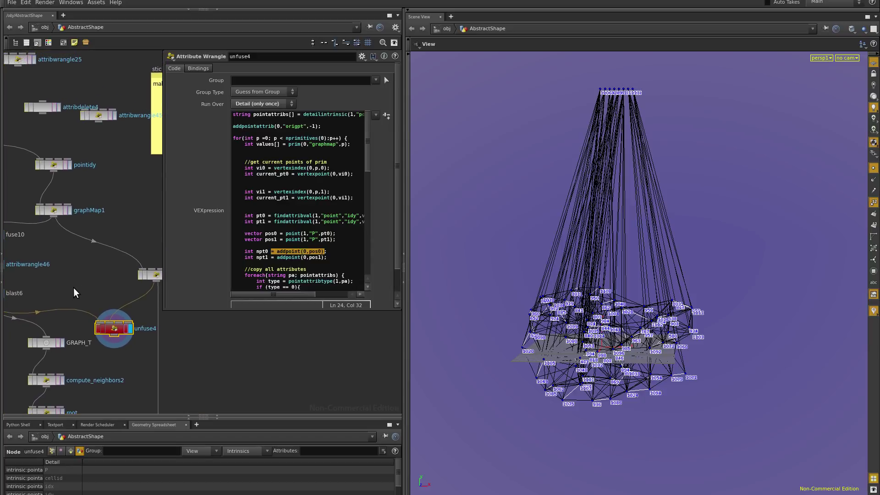
pyautogui.scroll(-3, 70, 289)
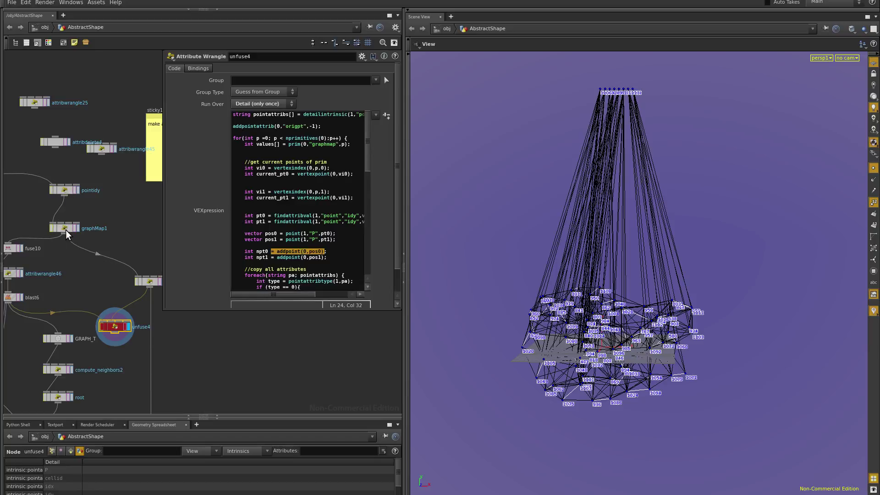
pyautogui.click(65, 189)
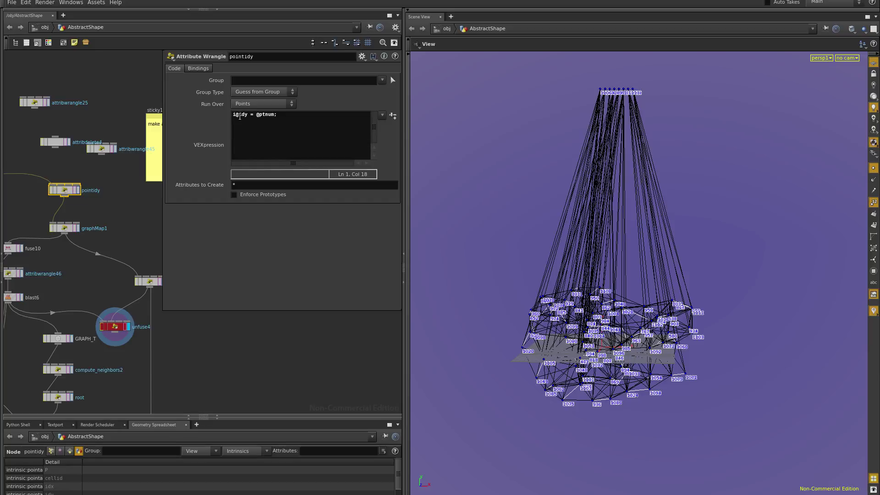
pyautogui.click(78, 190)
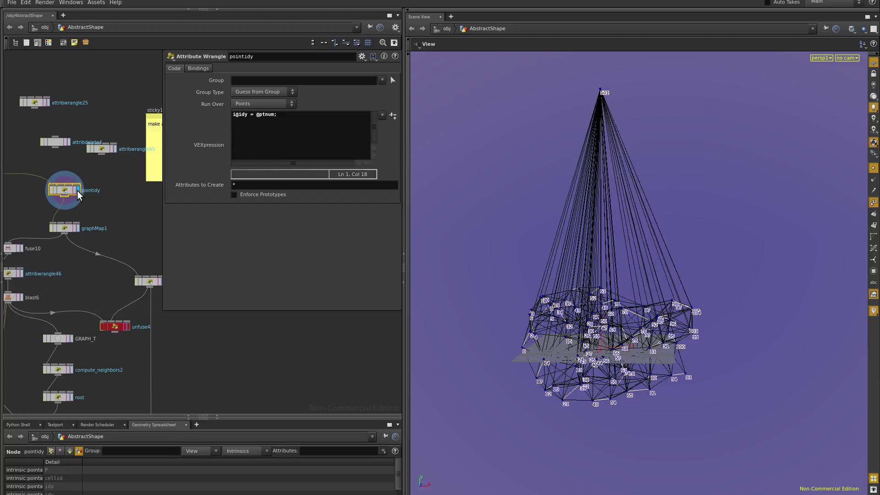
# Display graphMap1 and comment out the id0 and id1 lines in its VEX code
pyautogui.click(78, 228)
pyautogui.click(67, 229)
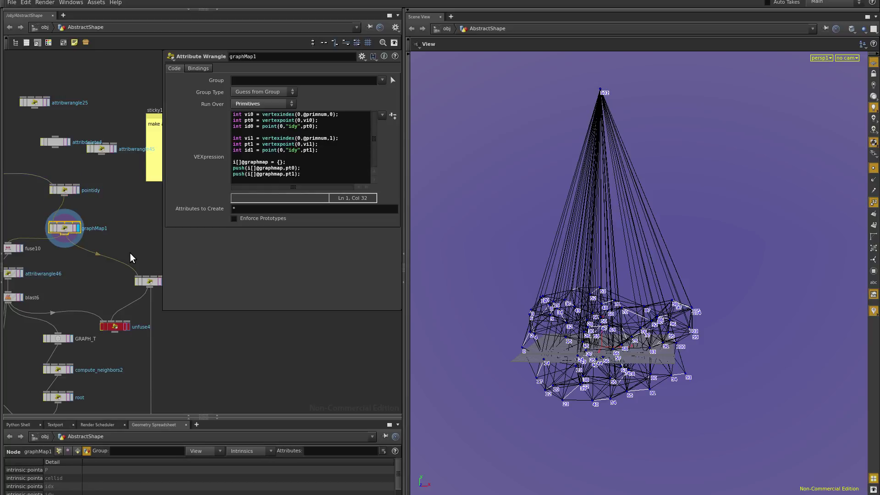
pyautogui.click(231, 126)
pyautogui.write('//')
pyautogui.click(232, 150)
pyautogui.write('//')
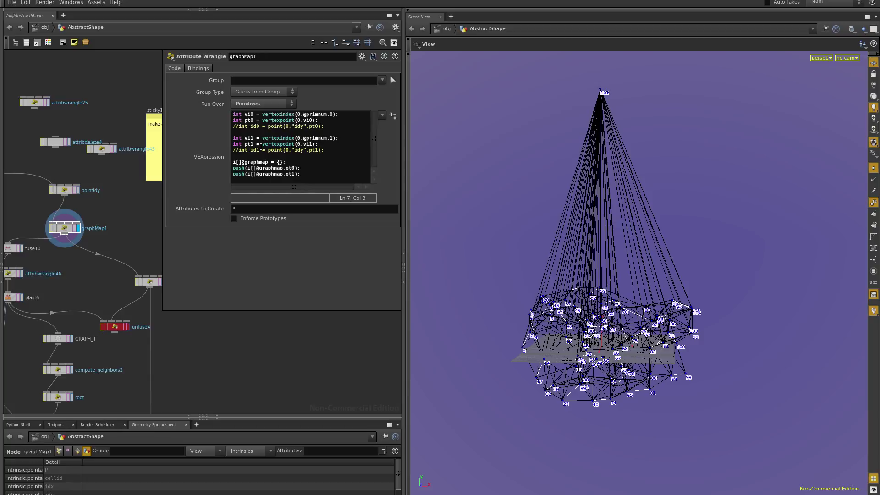
# Inspect graphMap1's graphmap attribute among the primitive attributes in the spreadsheet, and display fuse10 with its node information
pyautogui.doubleClick(250, 162)
pyautogui.click(67, 230)
pyautogui.click(78, 451)
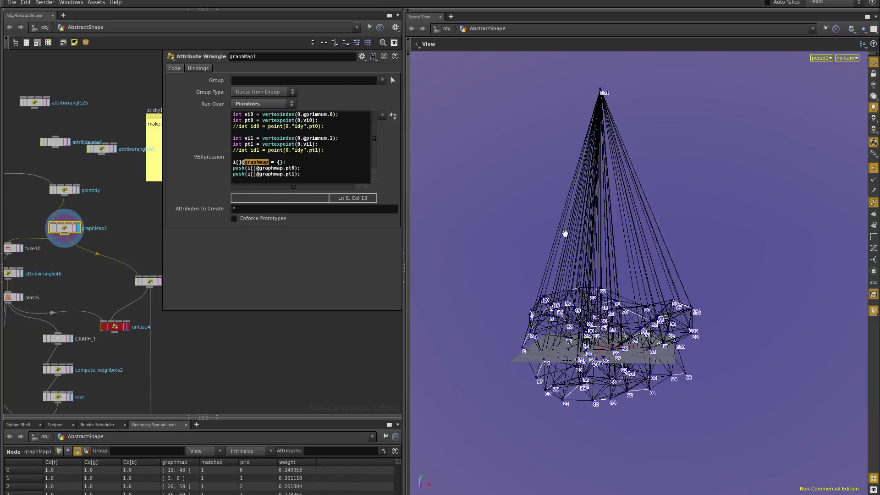
pyautogui.click(11, 249)
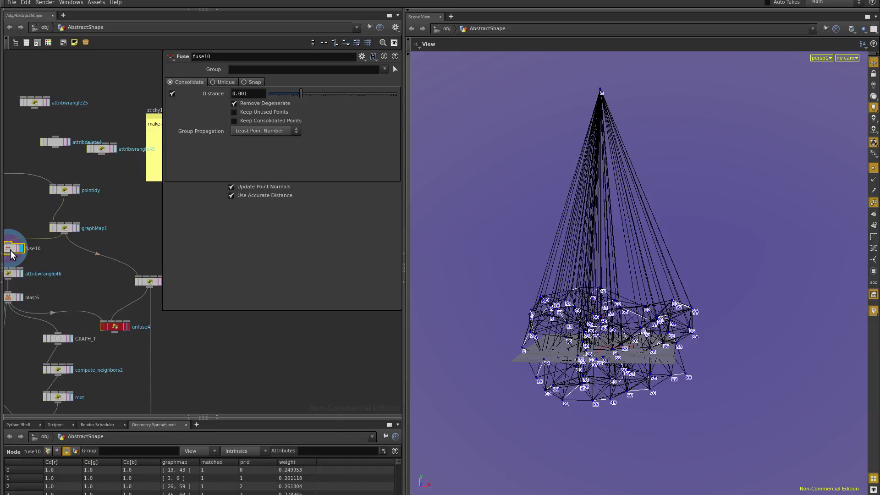
pyautogui.middleClick(10, 250)
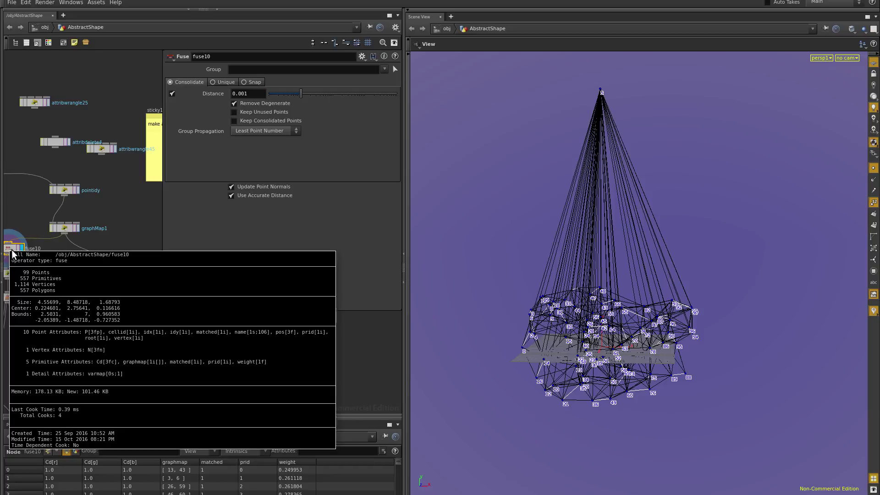
# Display unfuse4, open its parameters and enlarge the parameter pane so full code lines fit
pyautogui.click(128, 326)
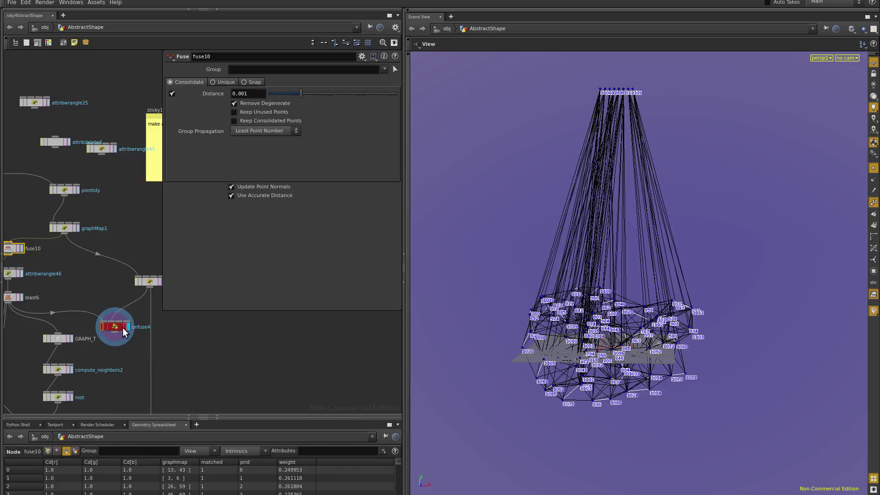
pyautogui.click(117, 327)
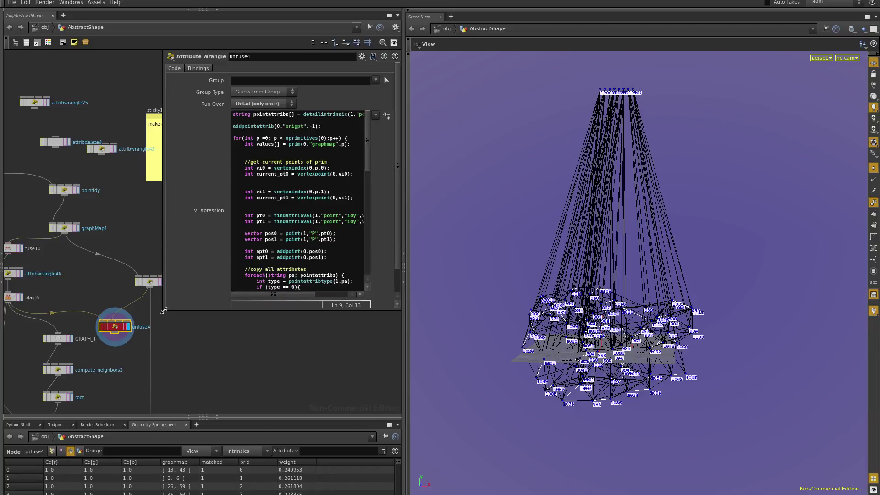
pyautogui.moveTo(163, 310); pyautogui.dragTo(54, 410)
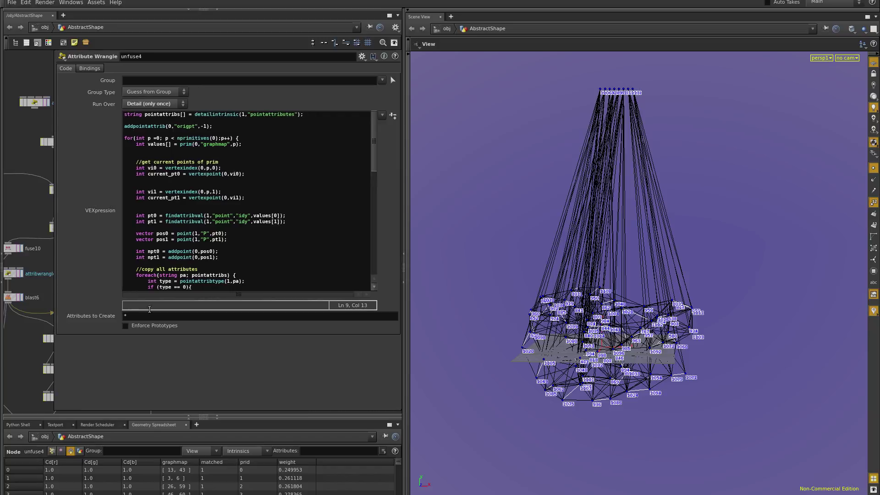
pyautogui.click(176, 226)
pyautogui.moveTo(55, 409); pyautogui.dragTo(72, 400)
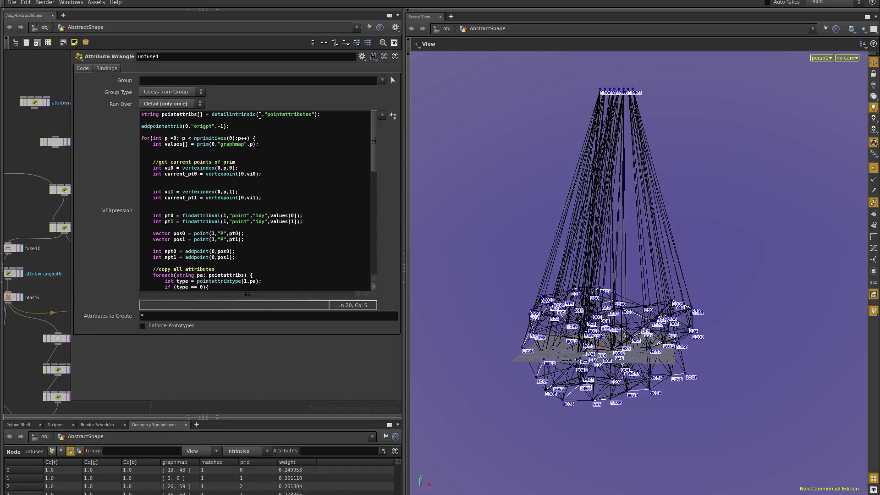
# Examine unfuse4's code from the origpt attribute and graphmap primitive loop through the idy point lookup and new point creation
pyautogui.click(234, 126)
pyautogui.moveTo(230, 127); pyautogui.dragTo(135, 127)
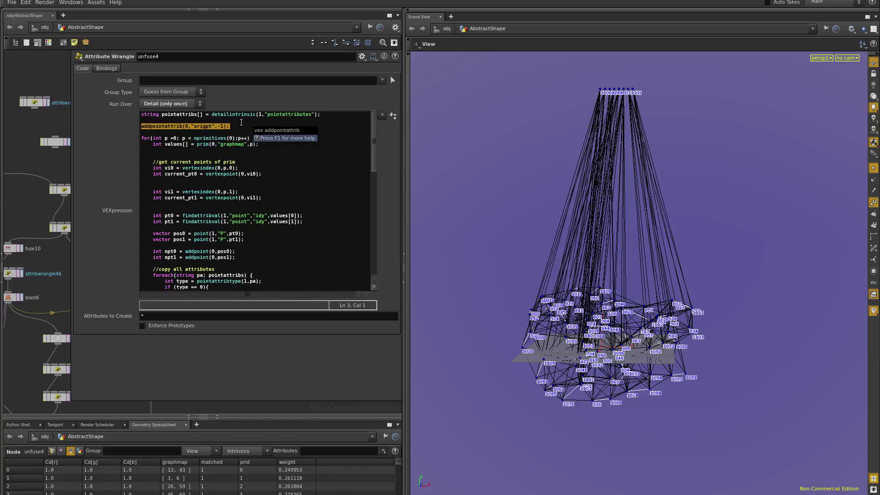
pyautogui.click(260, 145)
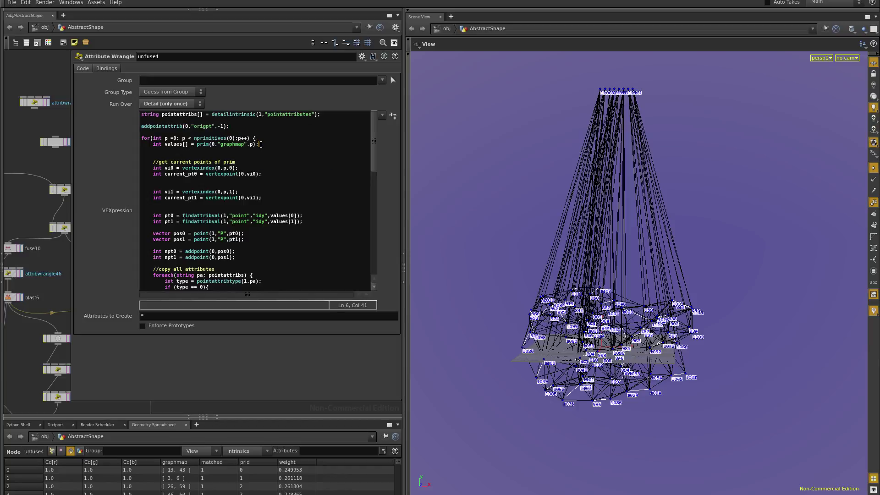
pyautogui.moveTo(142, 138); pyautogui.dragTo(264, 139)
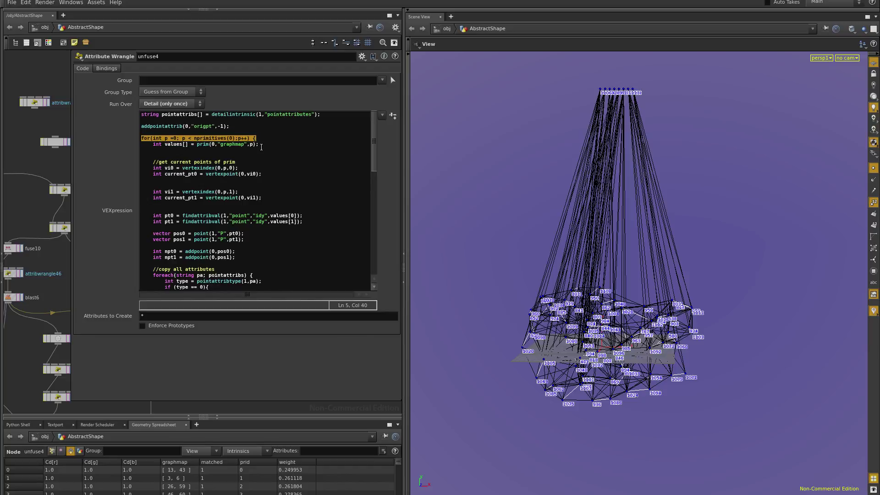
pyautogui.moveTo(260, 149); pyautogui.dragTo(157, 144)
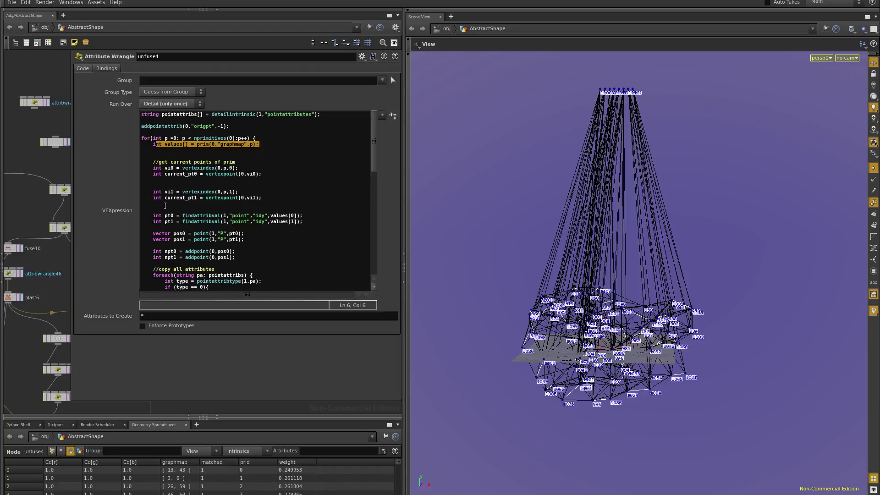
pyautogui.scroll(-2, 200, 197)
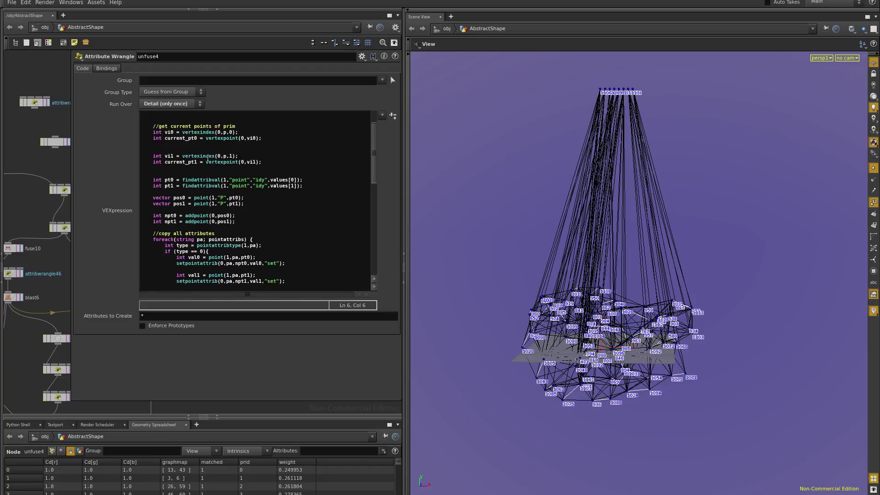
pyautogui.scroll(1, 208, 198)
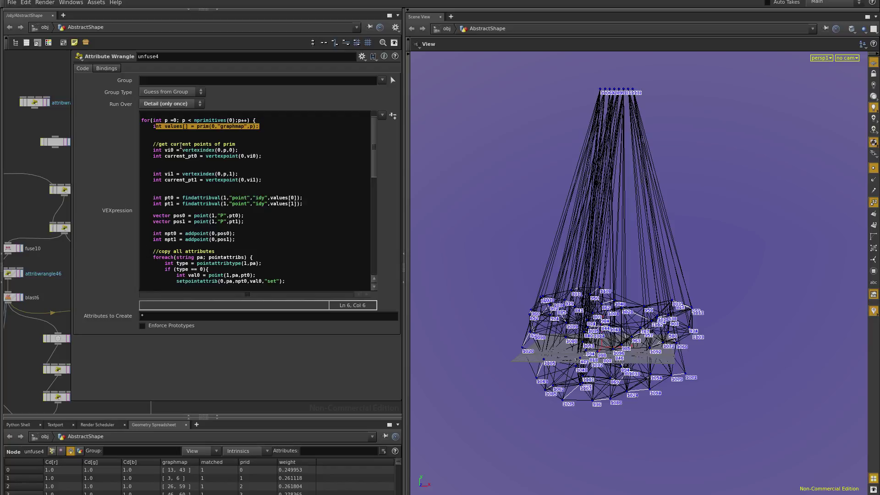
pyautogui.click(153, 216)
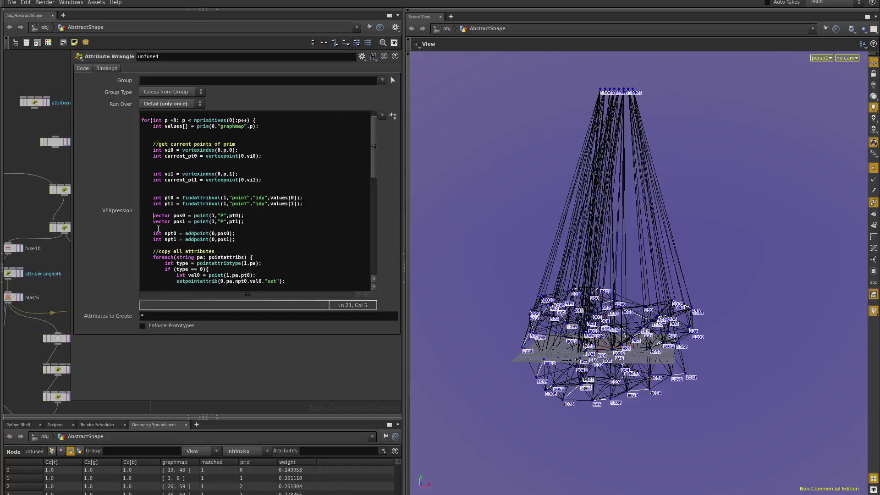
pyautogui.scroll(-2, 203, 224)
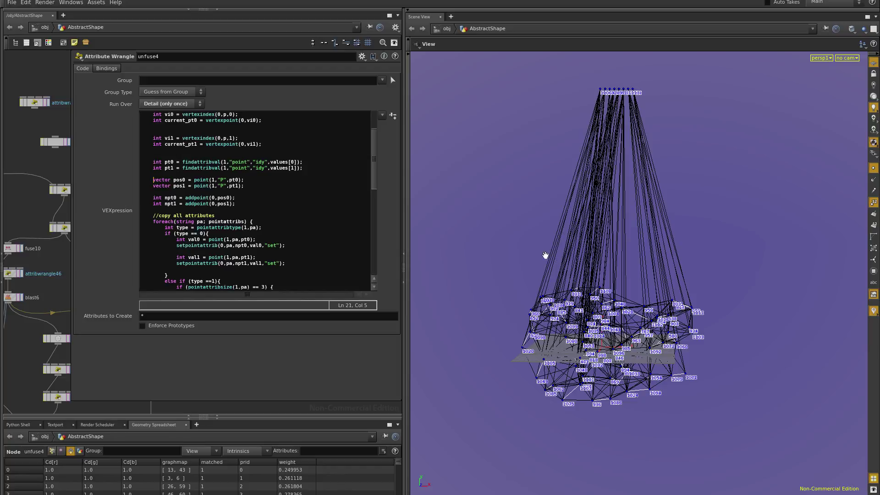
pyautogui.scroll(-3, 276, 235)
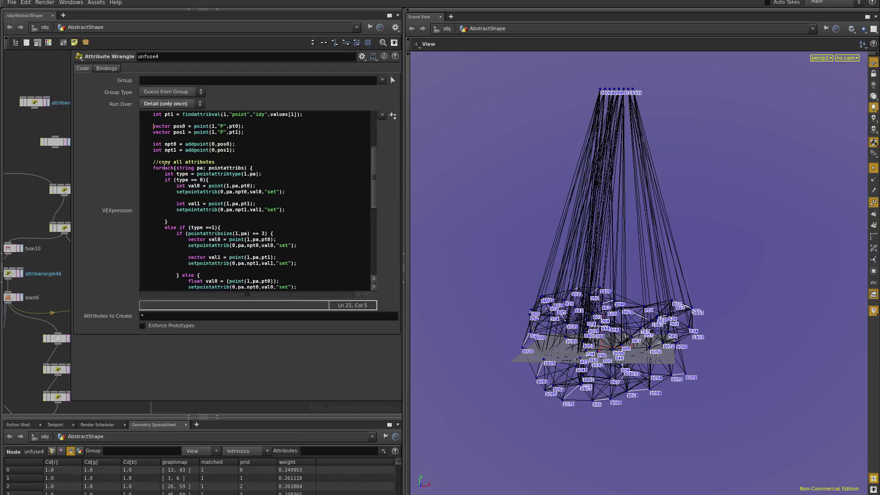
pyautogui.scroll(6, 248, 171)
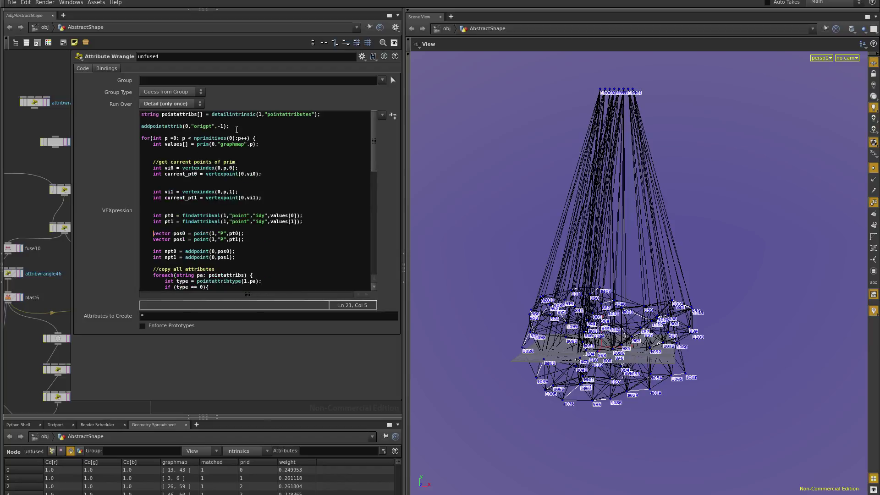
# Show unfuse4's detail attributes in the spreadsheet with full intrinsic names, and review the type branches of the attribute copy loop
pyautogui.click(80, 451)
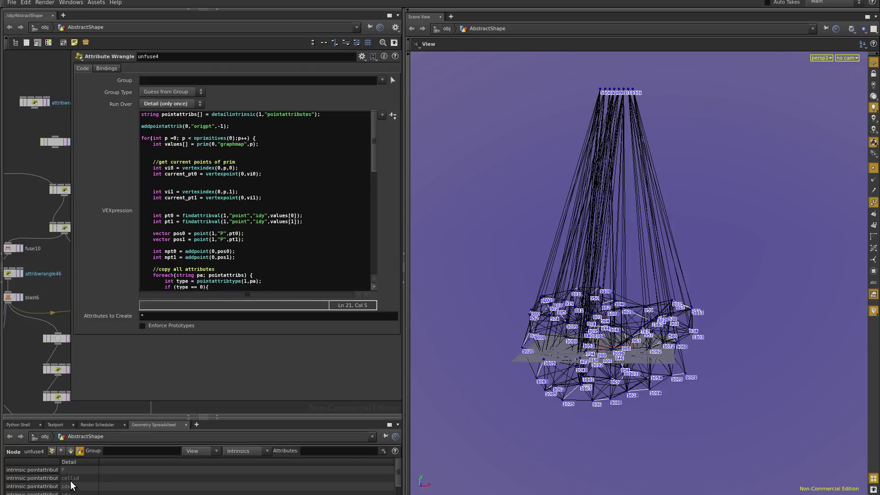
pyautogui.moveTo(60, 460)
pyautogui.mouseDown()
pyautogui.moveTo(80, 461)
pyautogui.moveTo(73, 460)
pyautogui.mouseUp()
pyautogui.scroll(-6, 200, 203)
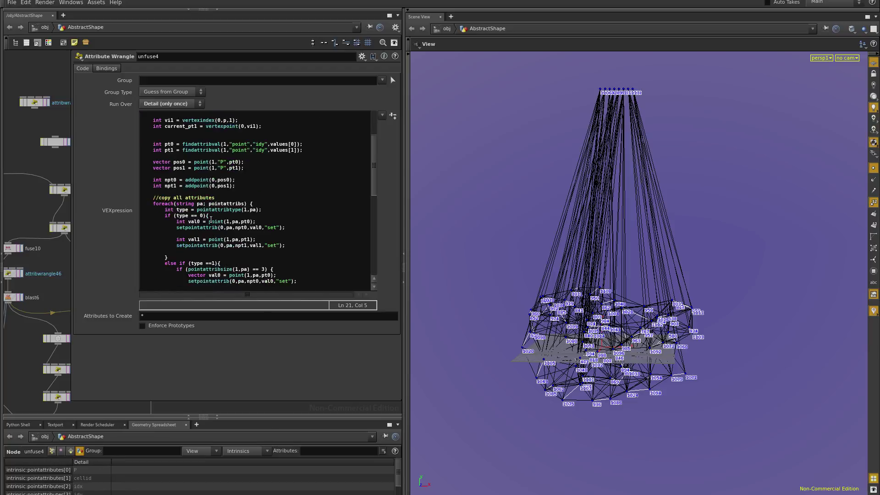
pyautogui.scroll(-1, 178, 168)
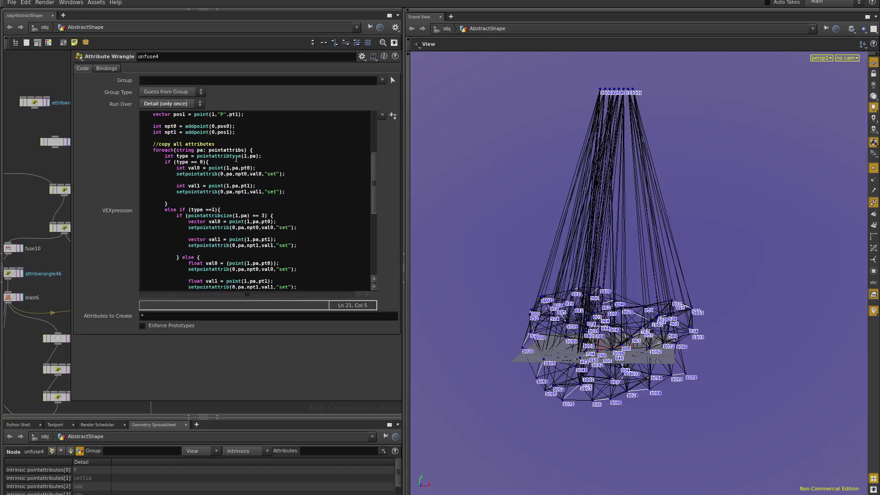
pyautogui.scroll(-1, 201, 212)
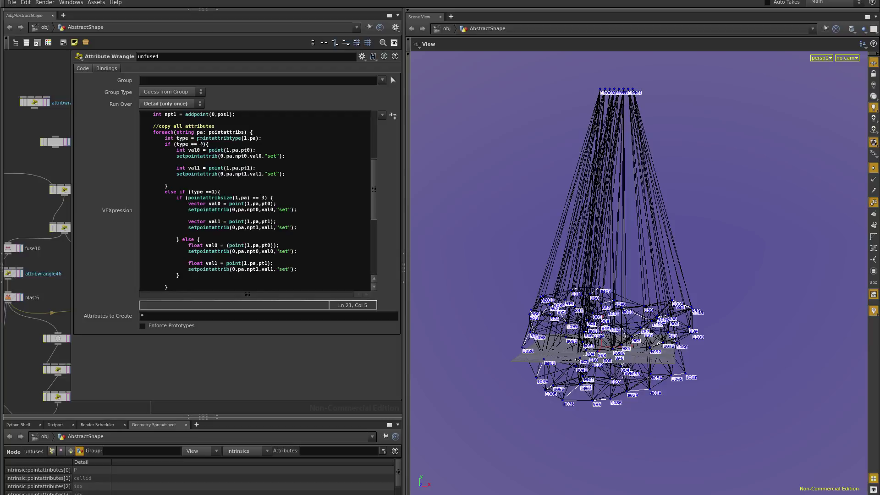
pyautogui.scroll(-3, 193, 169)
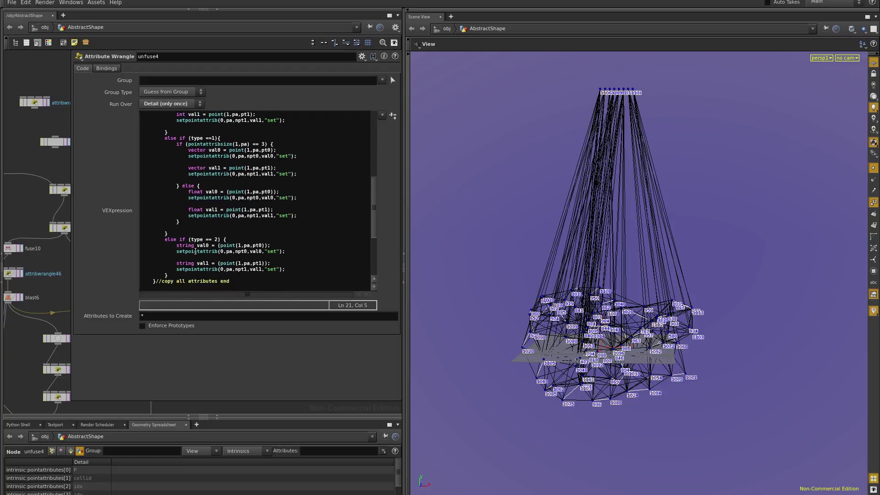
pyautogui.scroll(2, 195, 247)
pyautogui.scroll(-1, 196, 246)
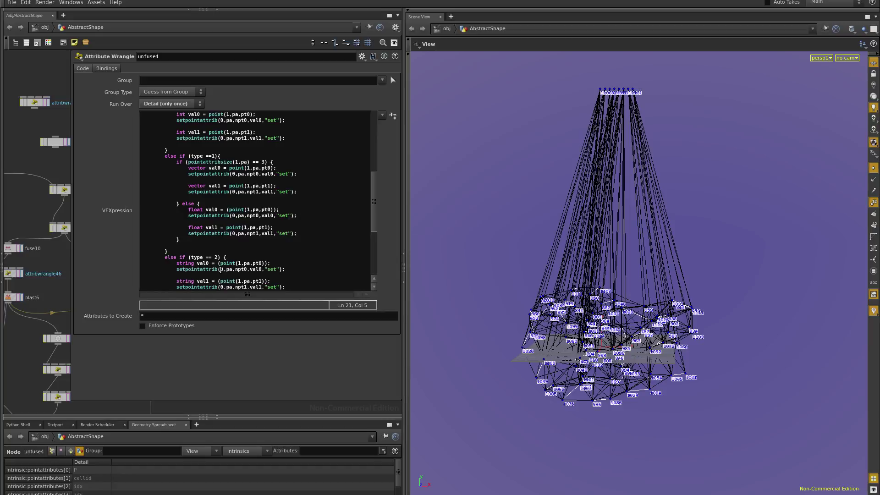
# Trace npt1 and pt1 through the attribute copy loop, and read on to the end of unfuse4's code
pyautogui.moveTo(248, 269)
pyautogui.mouseDown()
pyautogui.moveTo(177, 276)
pyautogui.moveTo(239, 272)
pyautogui.mouseUp()
pyautogui.scroll(5, 229, 252)
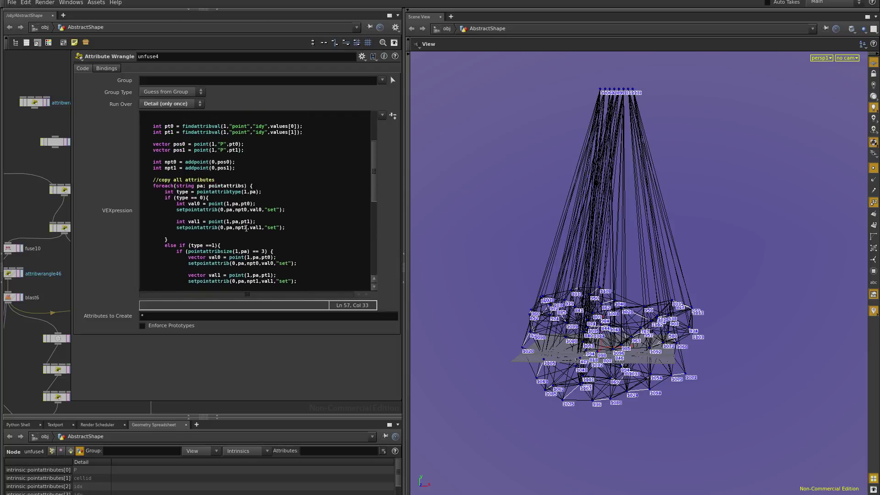
pyautogui.moveTo(247, 228); pyautogui.dragTo(235, 229)
pyautogui.moveTo(176, 168); pyautogui.dragTo(164, 168)
pyautogui.moveTo(174, 132); pyautogui.dragTo(164, 133)
pyautogui.moveTo(256, 221); pyautogui.dragTo(280, 228)
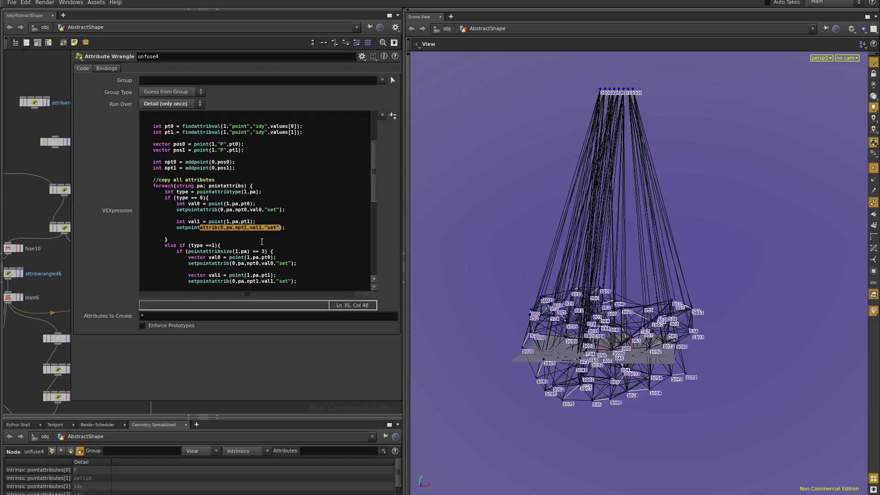
pyautogui.scroll(-3, 257, 245)
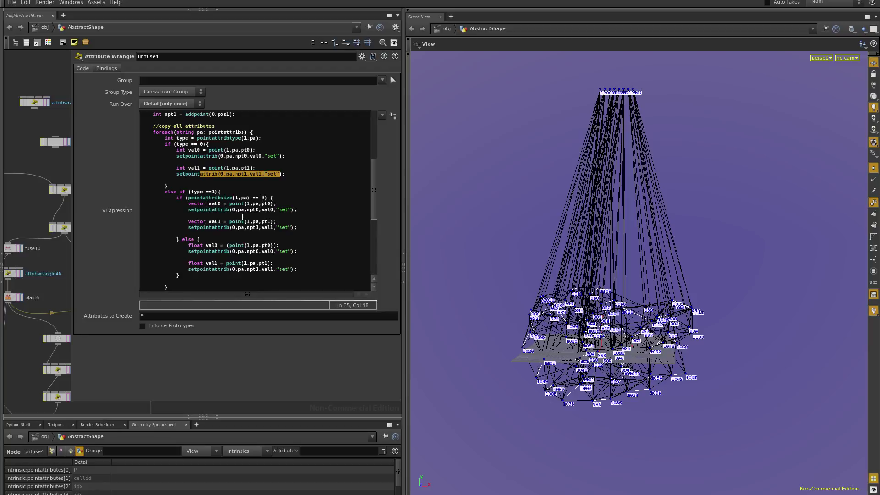
pyautogui.scroll(-2, 228, 192)
pyautogui.scroll(-7, 207, 189)
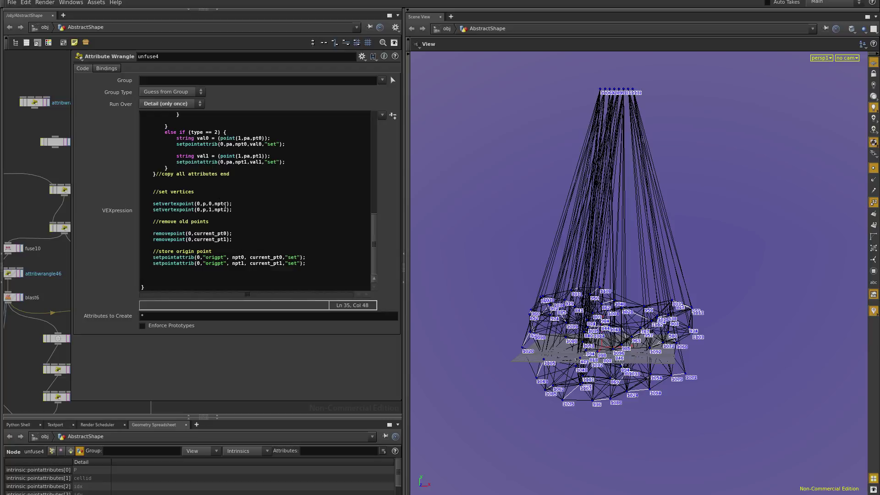
# Examine the code sections that set vertices, remove old points and store the origin point, comparing them with the script's beginning
pyautogui.moveTo(227, 204); pyautogui.dragTo(213, 209)
pyautogui.click(210, 203)
pyautogui.moveTo(227, 203); pyautogui.dragTo(213, 204)
pyautogui.moveTo(156, 222); pyautogui.dragTo(212, 224)
pyautogui.moveTo(370, 235); pyautogui.dragTo(370, 128)
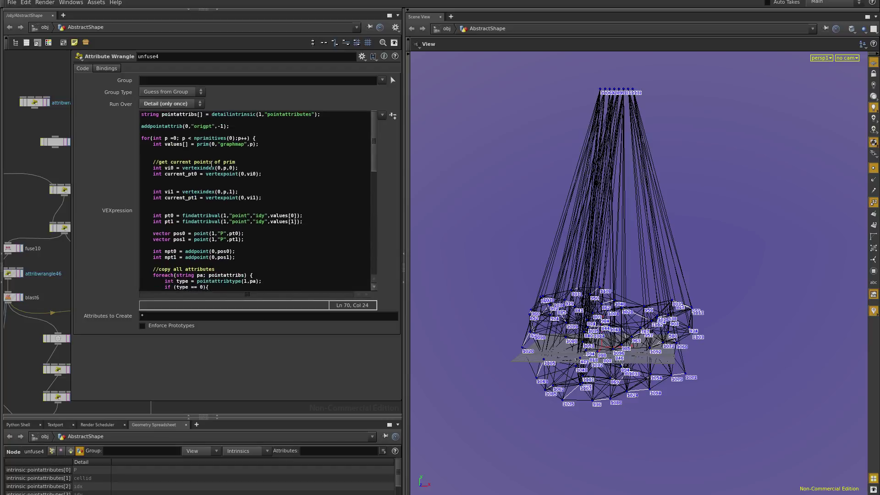
pyautogui.moveTo(370, 169); pyautogui.dragTo(367, 265)
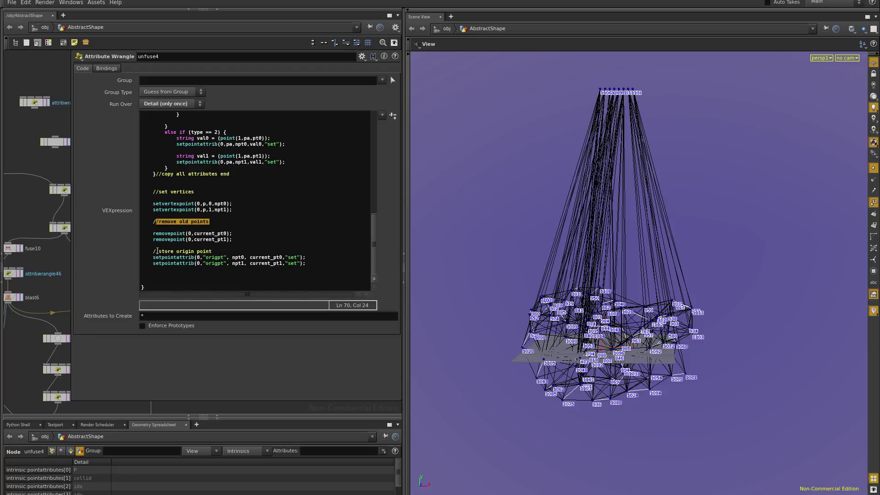
pyautogui.moveTo(156, 251); pyautogui.dragTo(220, 251)
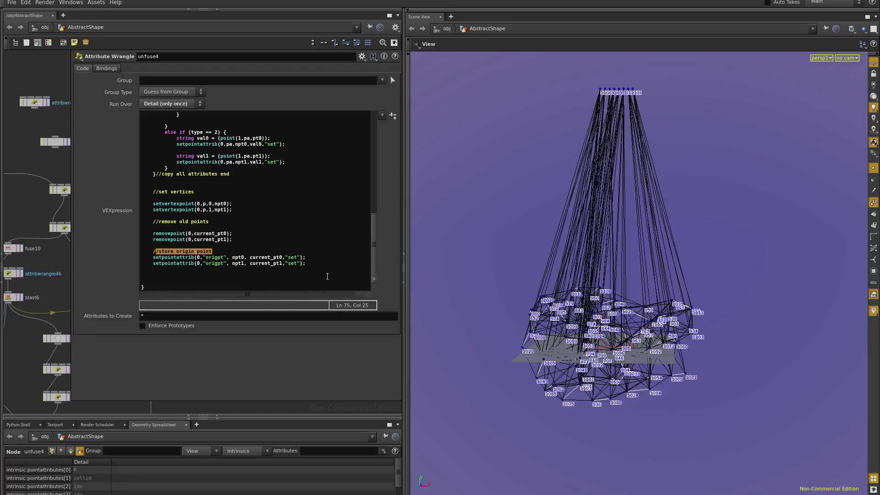